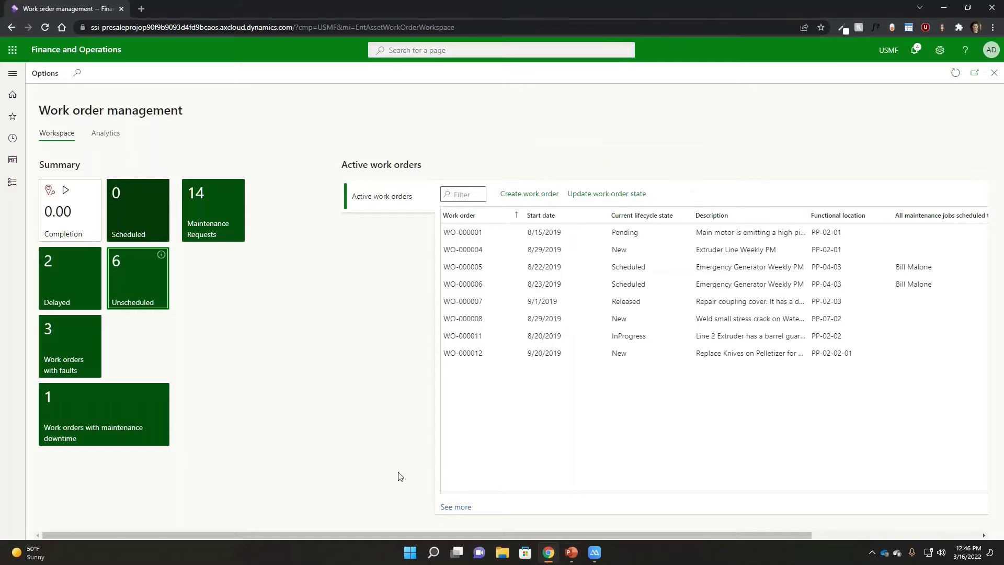
Step: Open Maintenance plans from Favorites and view FL-PM, GEN-PM, then EX-PM
left_click(13, 78)
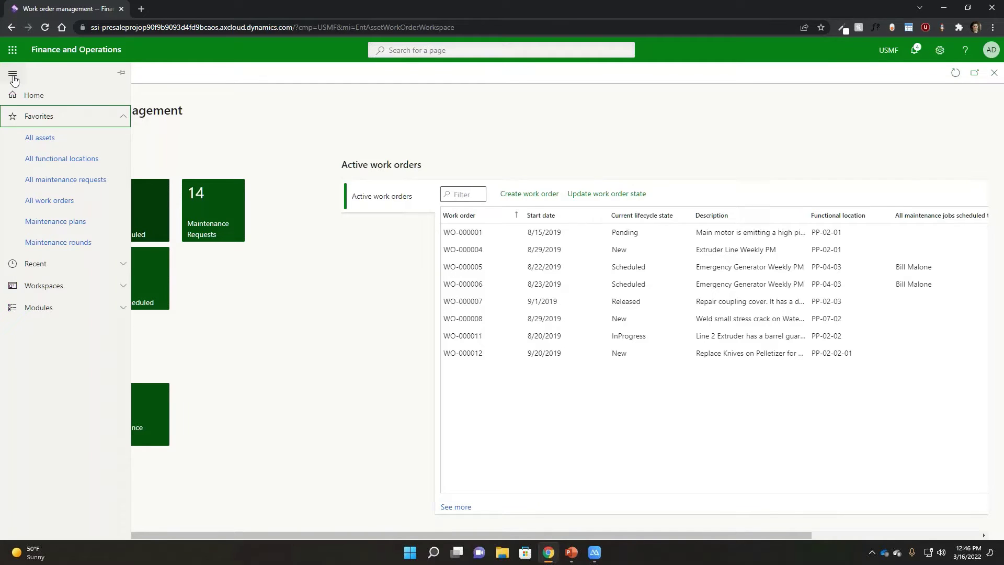
left_click(84, 230)
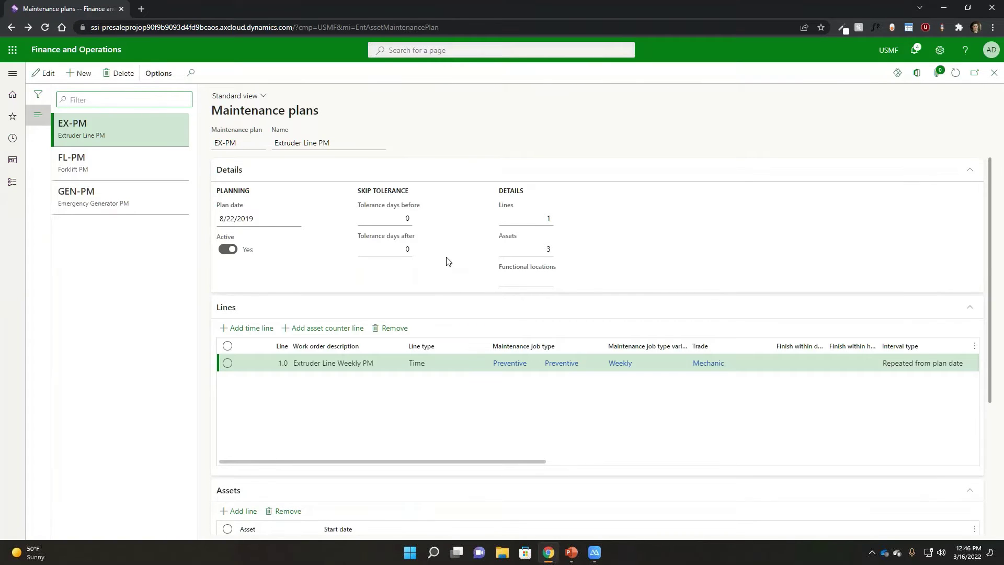
left_click(129, 168)
left_click(141, 198)
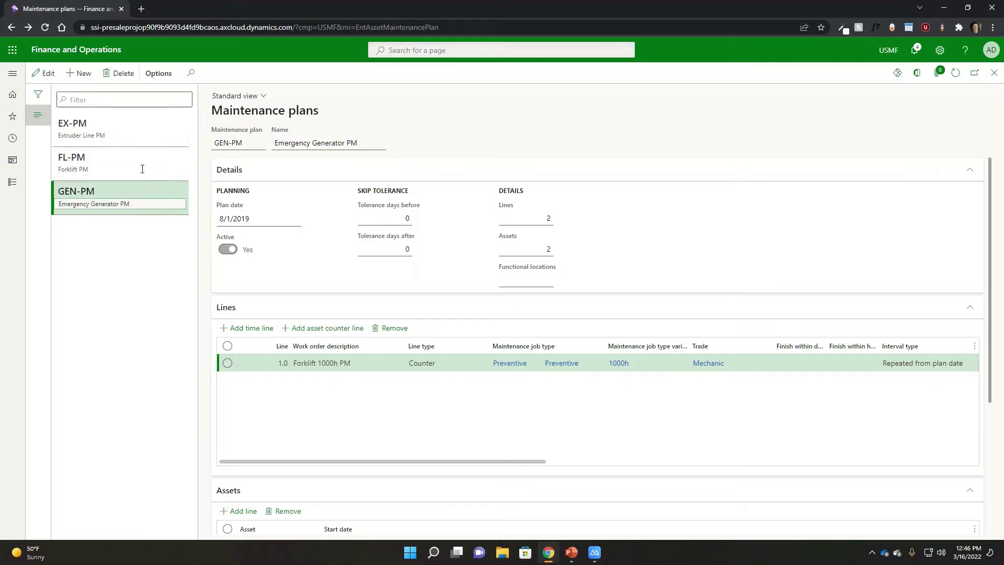
left_click(141, 135)
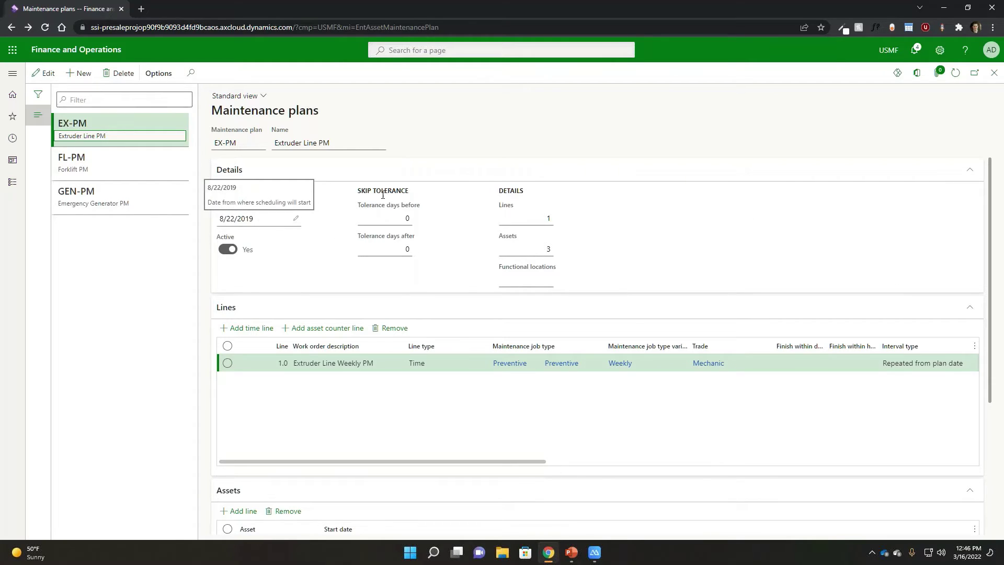
Step: Scroll through EX-PM to review its weekly line and three assets
mouse_move(513, 461)
left_mouse_down()
mouse_move(634, 462)
mouse_move(517, 461)
left_mouse_up()
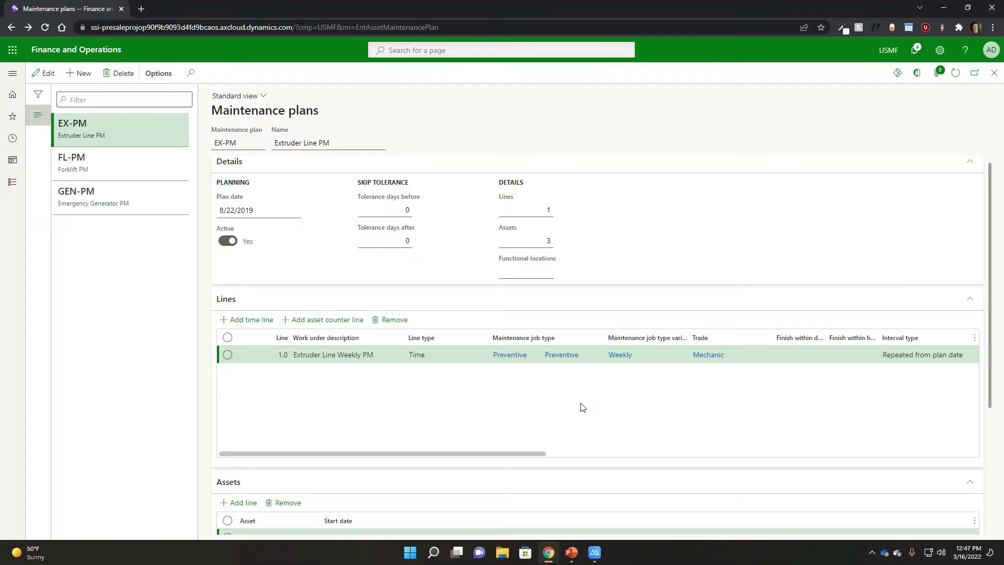
scroll(582, 406, "down", 2)
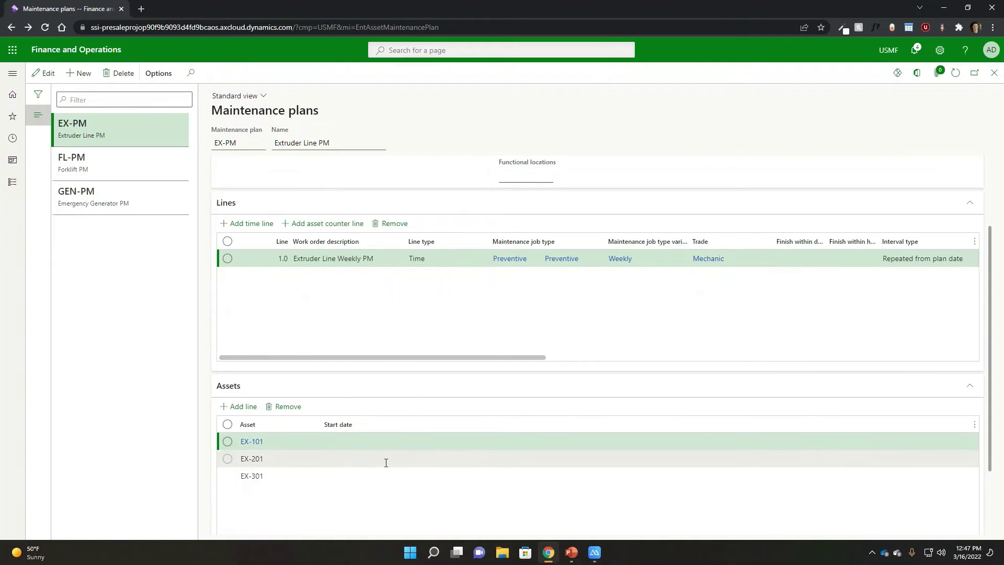
scroll(386, 462, "up", 2)
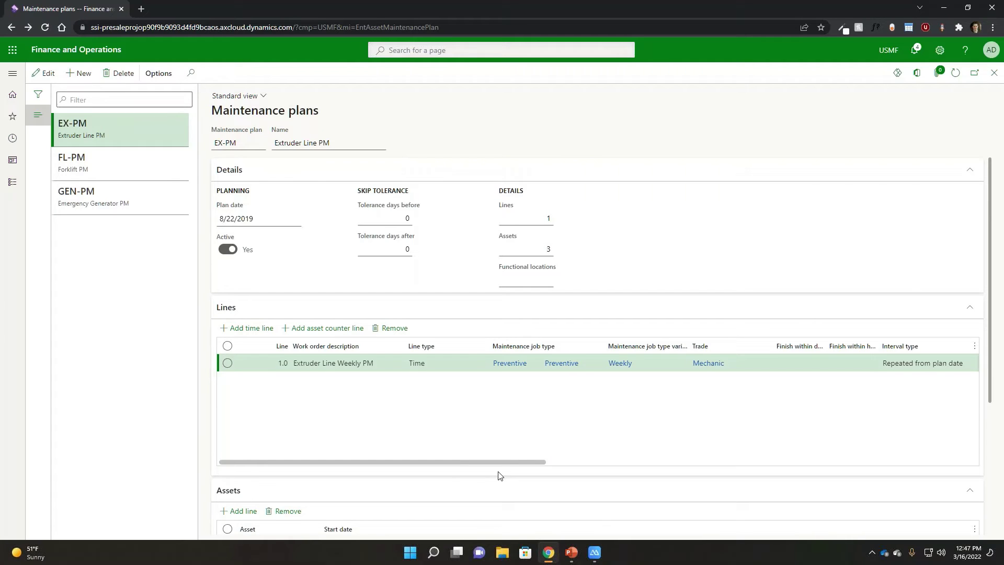
left_click_drag(497, 462, 336, 471)
Step: Select plan GEN-PM and check its Weekly line 2.0 and Annual line 1.0
left_click(124, 204)
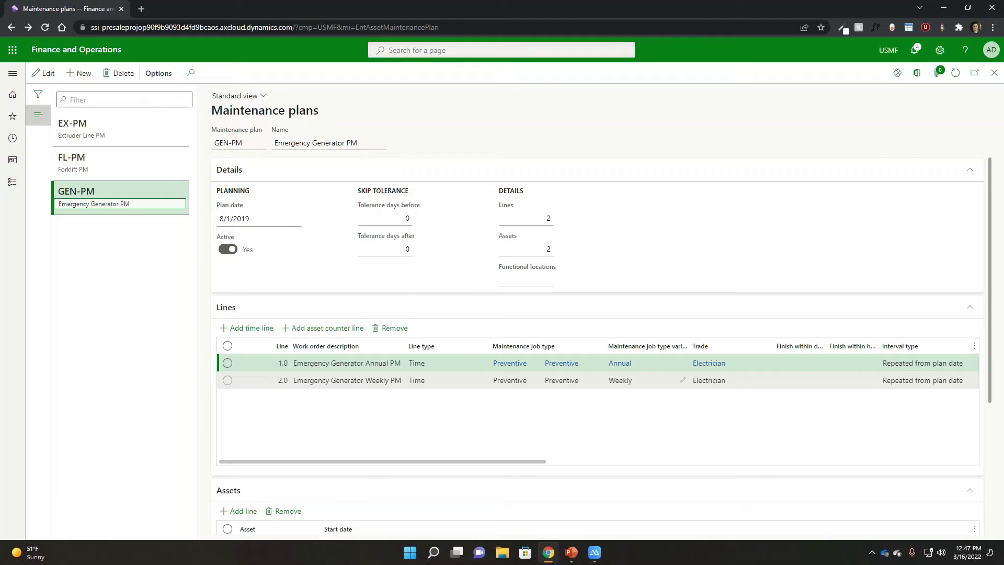
left_click(614, 379)
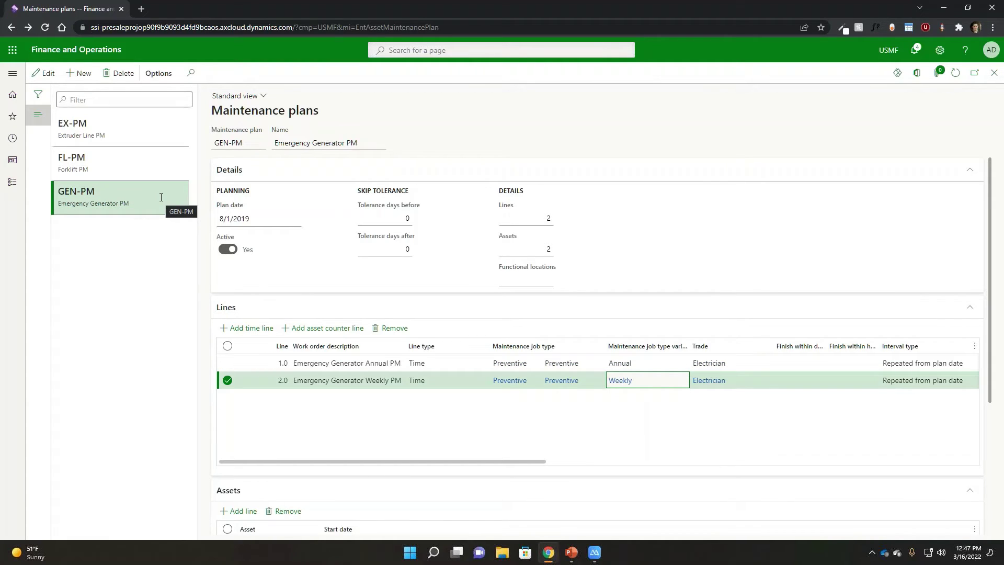
left_click(566, 363)
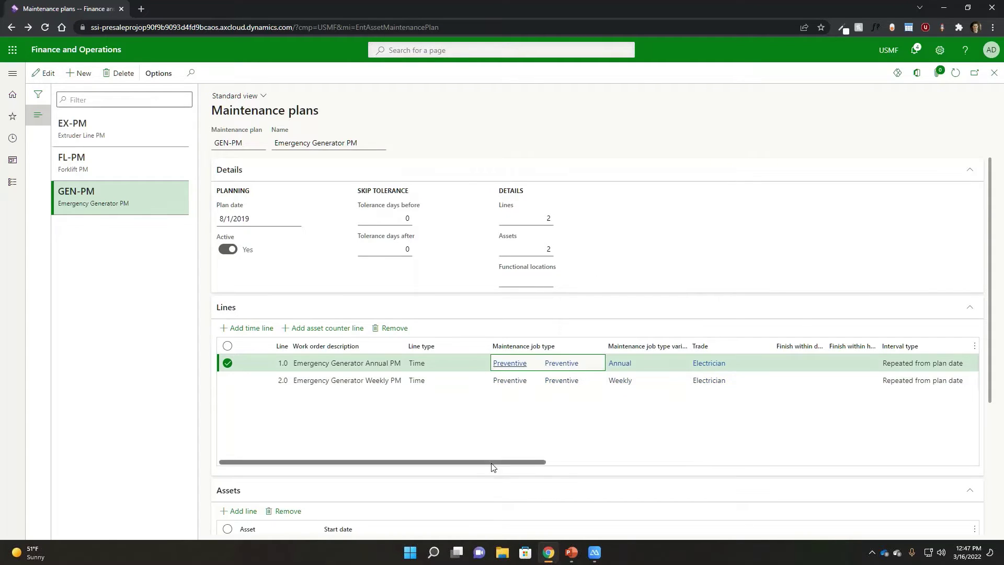
left_click_drag(493, 463, 646, 473)
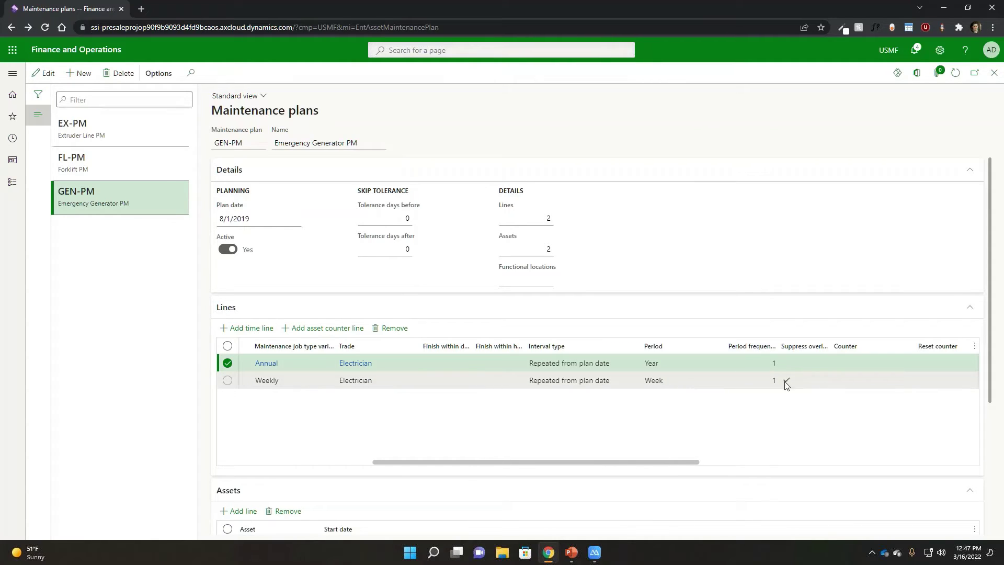
Step: Compare the Weekly and Annual line periods, then review assets GEN-001 and GEN-002
left_click(715, 383)
left_click(682, 363)
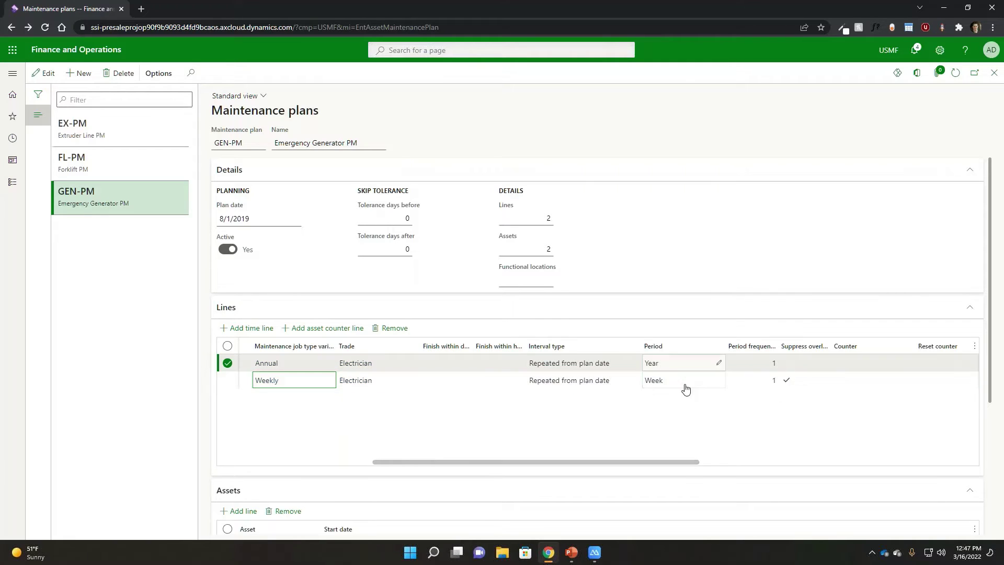
left_click_drag(685, 463, 481, 467)
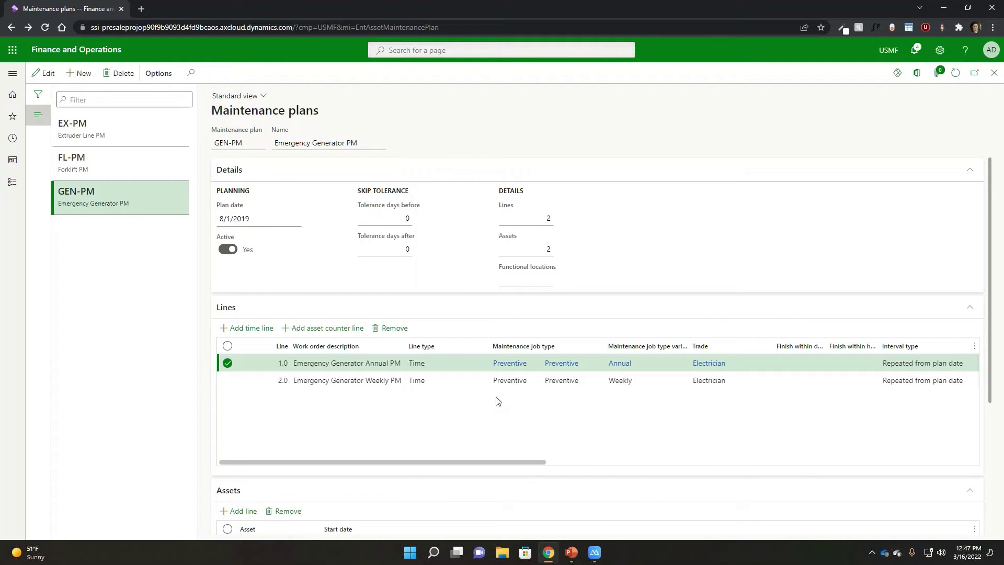
scroll(460, 373, "down", 3)
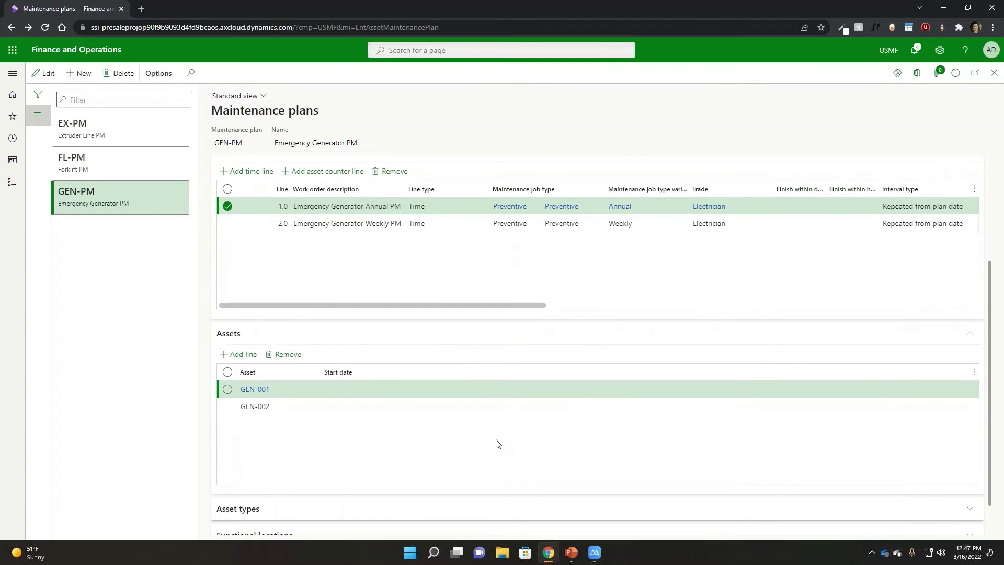
scroll(497, 441, "up", 1)
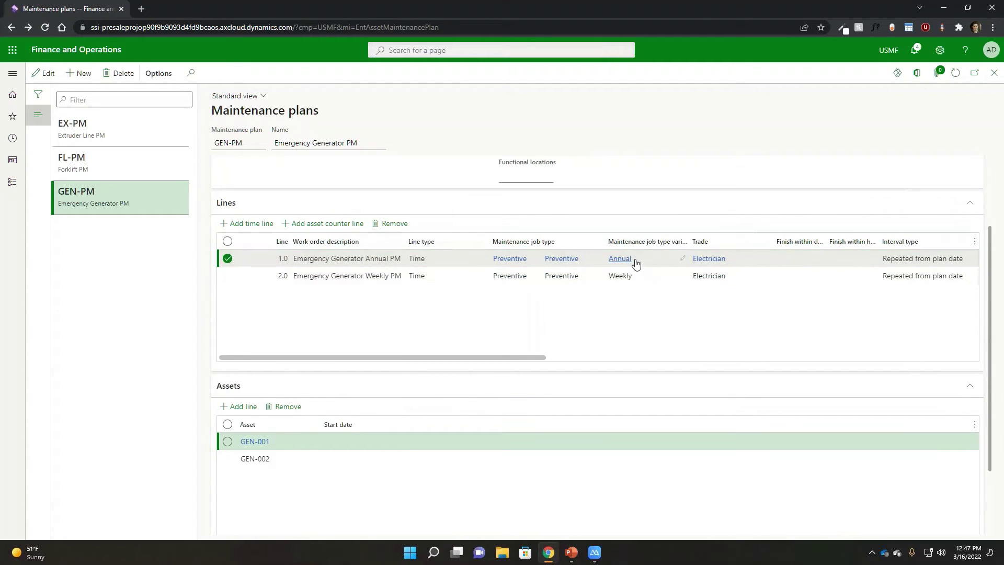
mouse_move(628, 262)
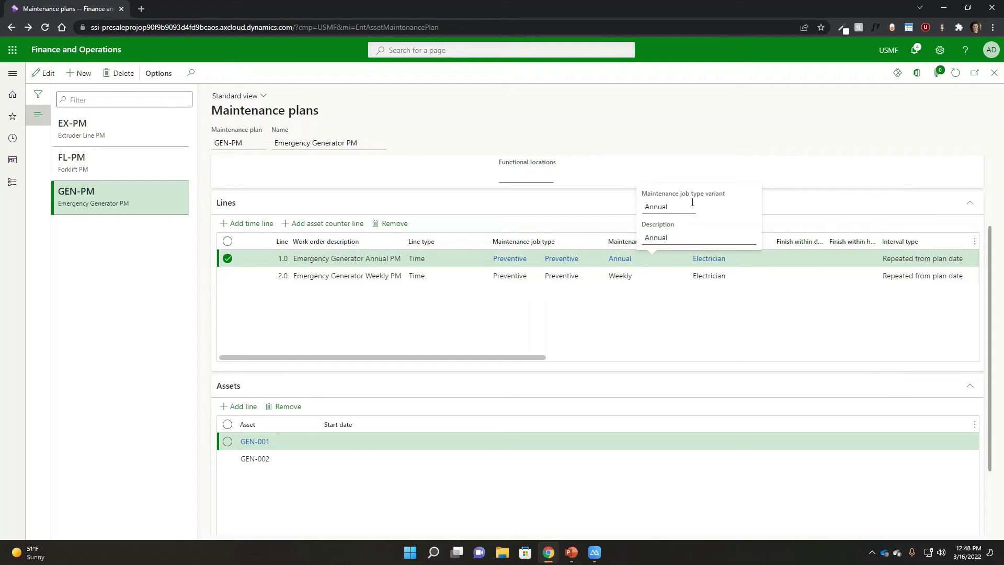
left_click(620, 259)
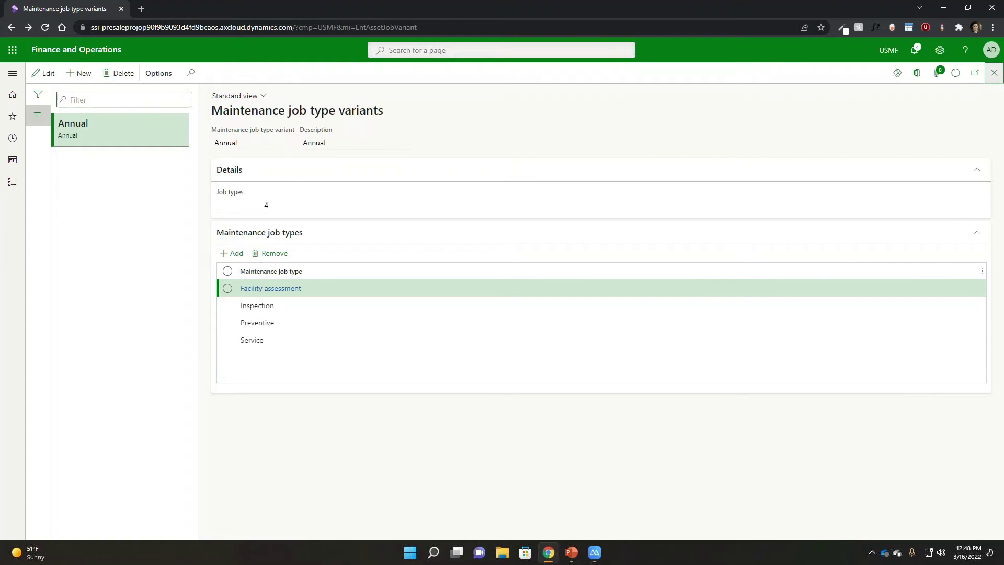
left_click(994, 73)
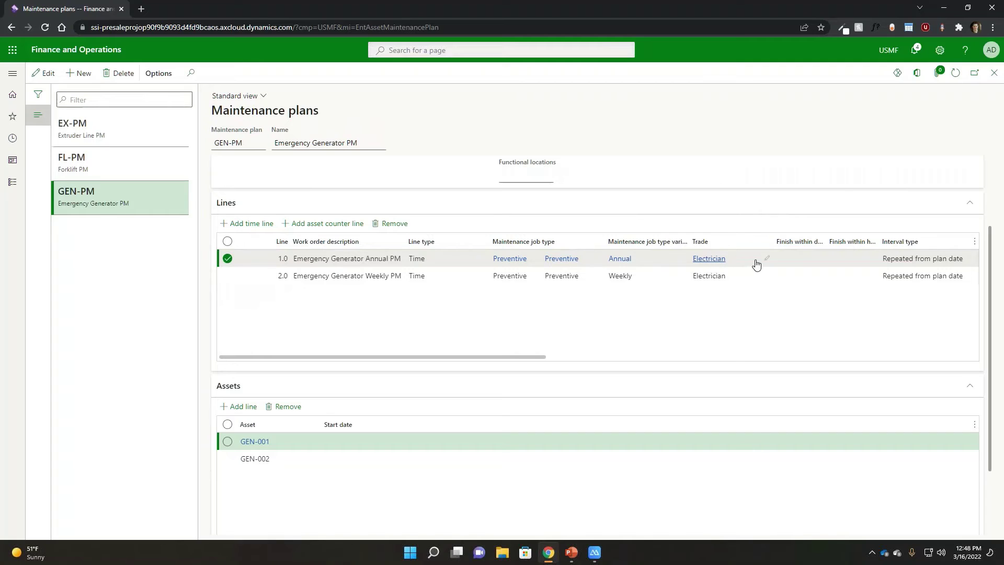
mouse_move(753, 263)
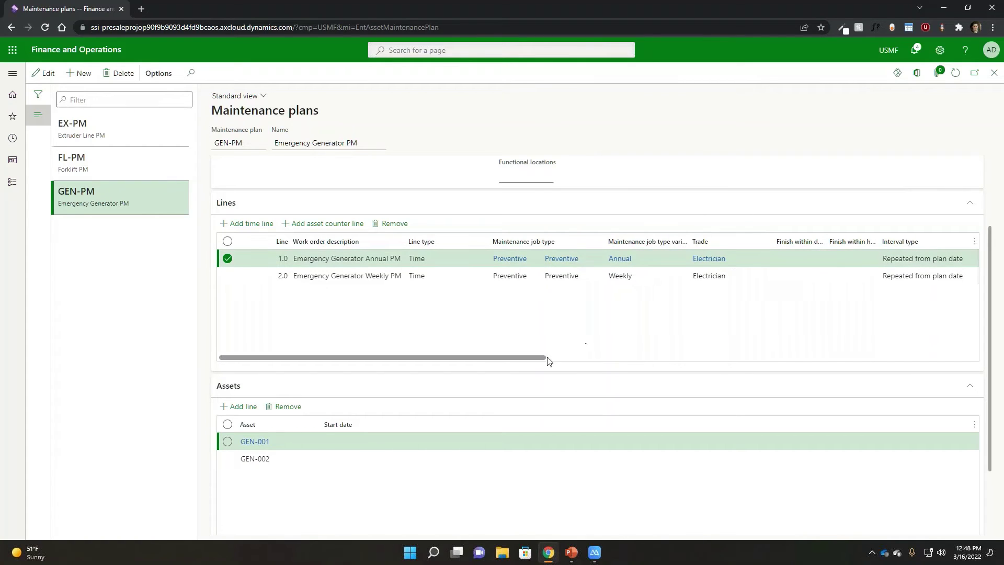
left_click_drag(538, 357, 450, 363)
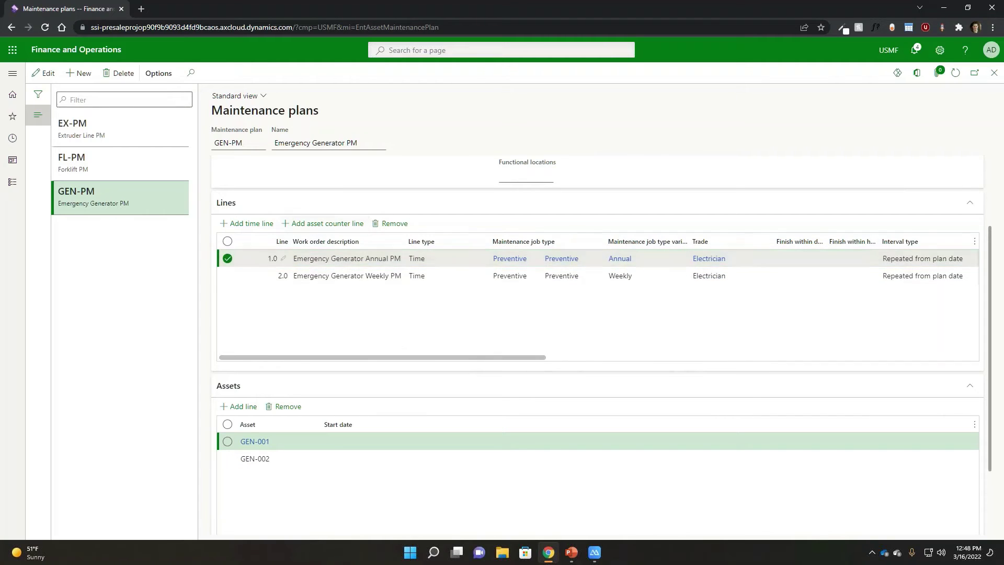
scroll(502, 358, "up", 2)
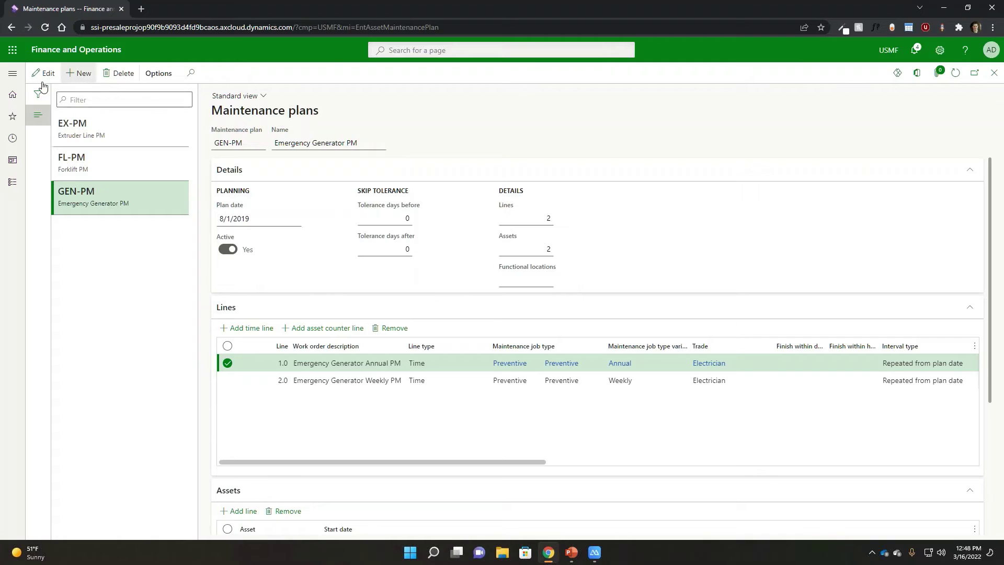
Step: Expand the round's Asset lines, Functional location lines and Pools sections, then close Maintenance rounds
left_click(11, 75)
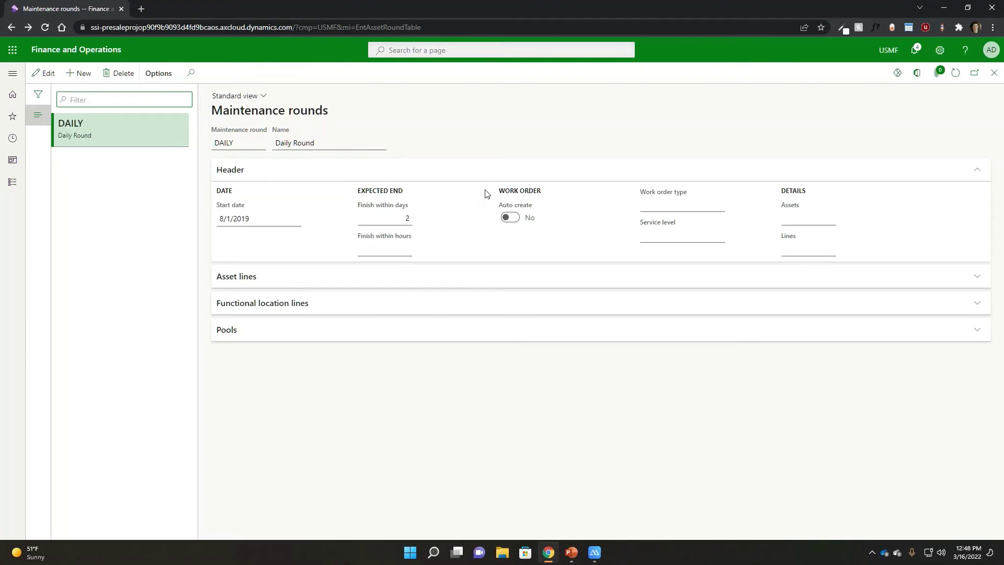
left_click(298, 286)
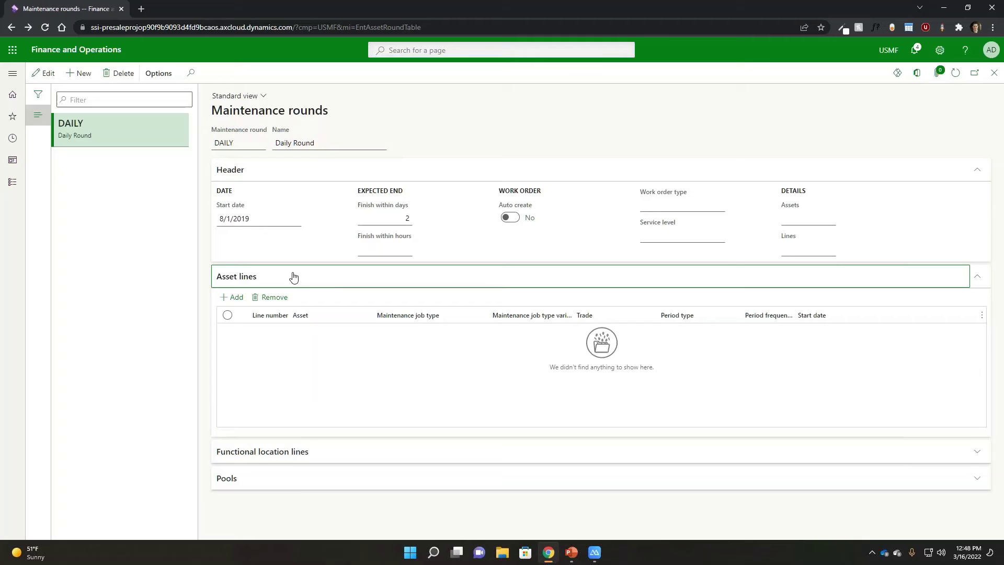
left_click(288, 454)
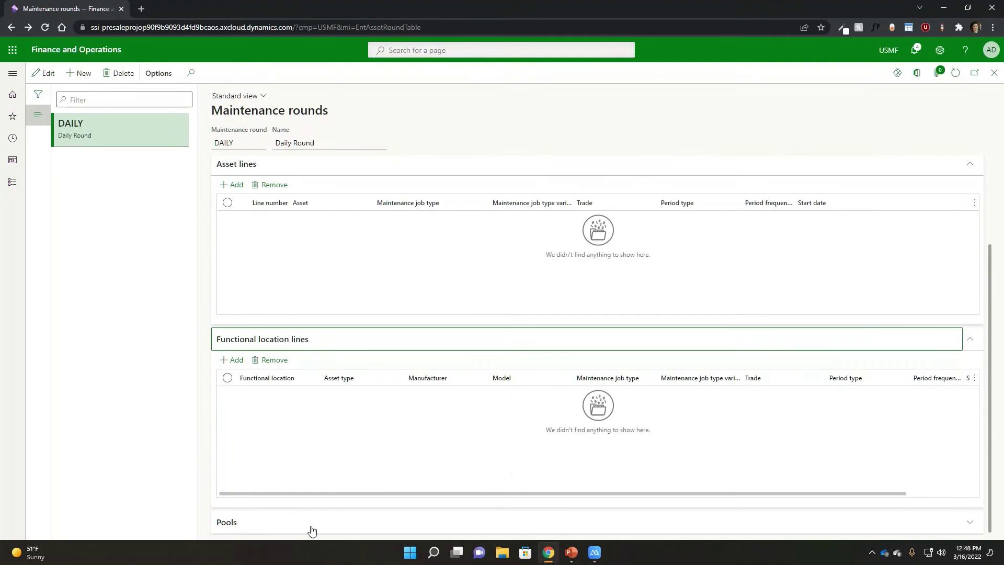
left_click(310, 525)
scroll(453, 475, "up", 5)
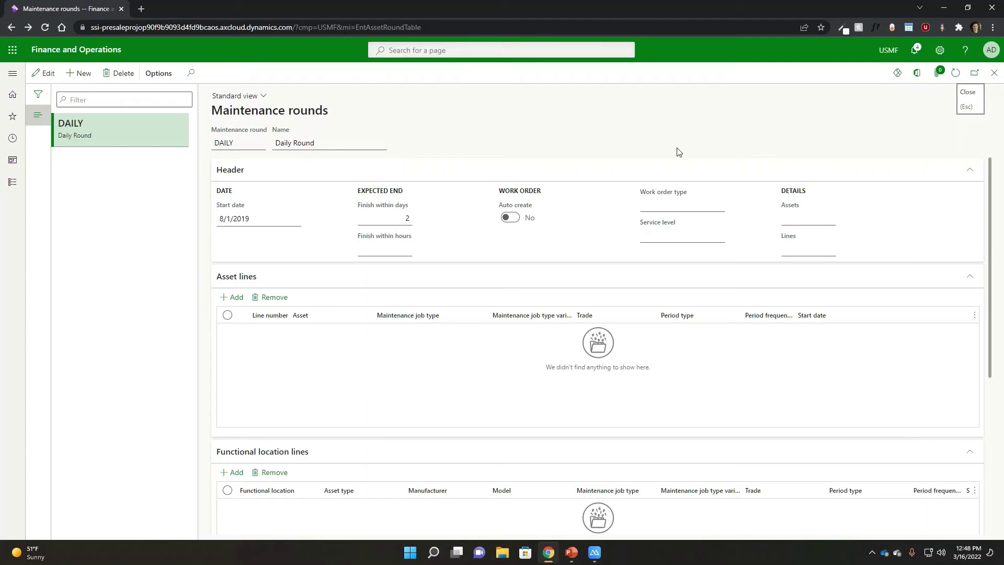
left_click(993, 72)
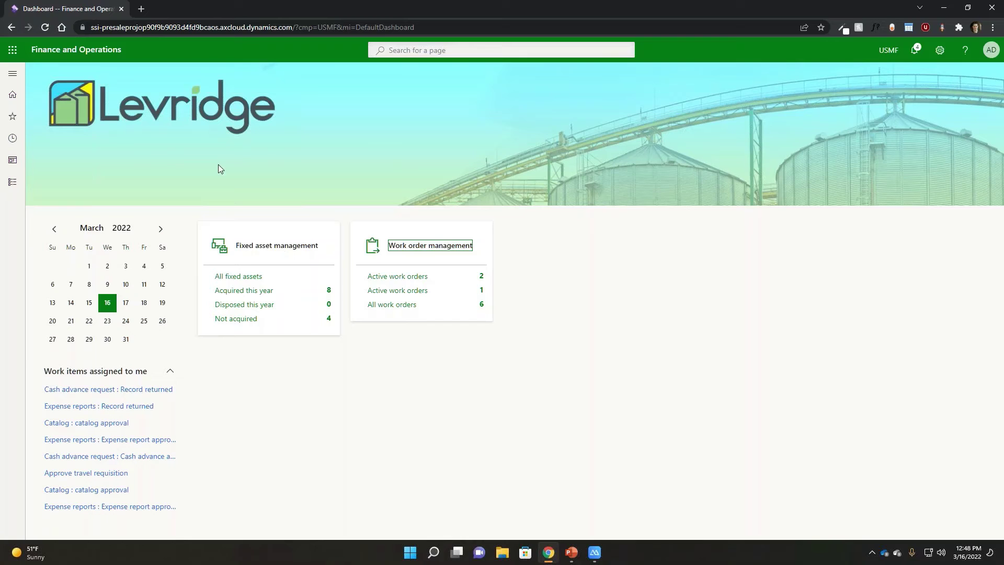
Step: Open All maintenance schedule under Modules > Asset management and scroll through its jobs
left_click(13, 74)
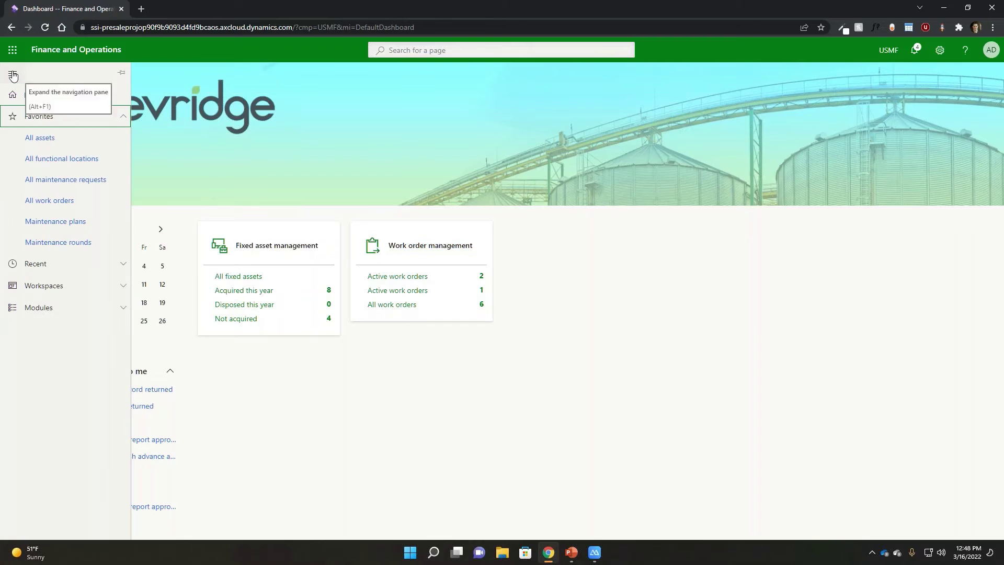
left_click(31, 309)
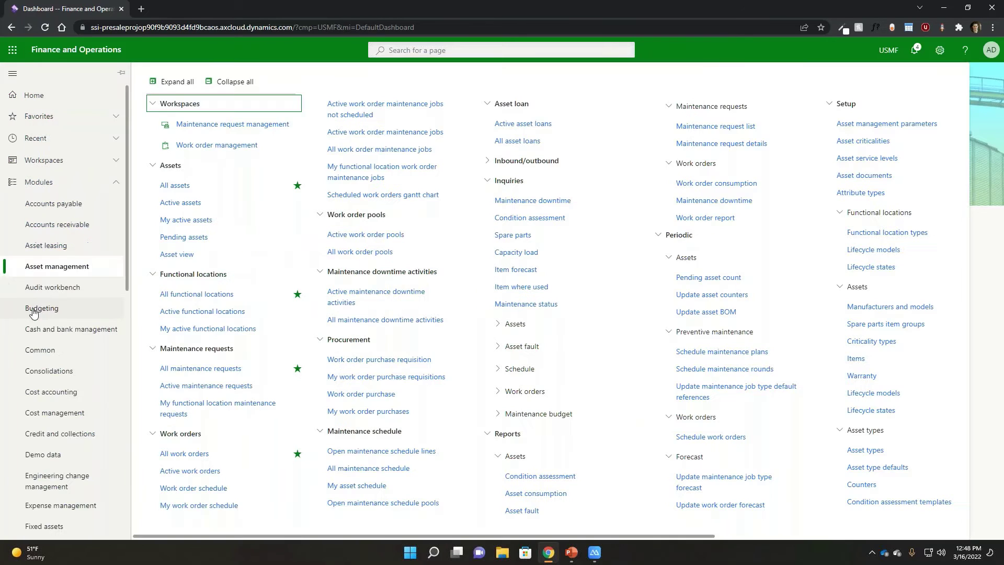
left_click(396, 469)
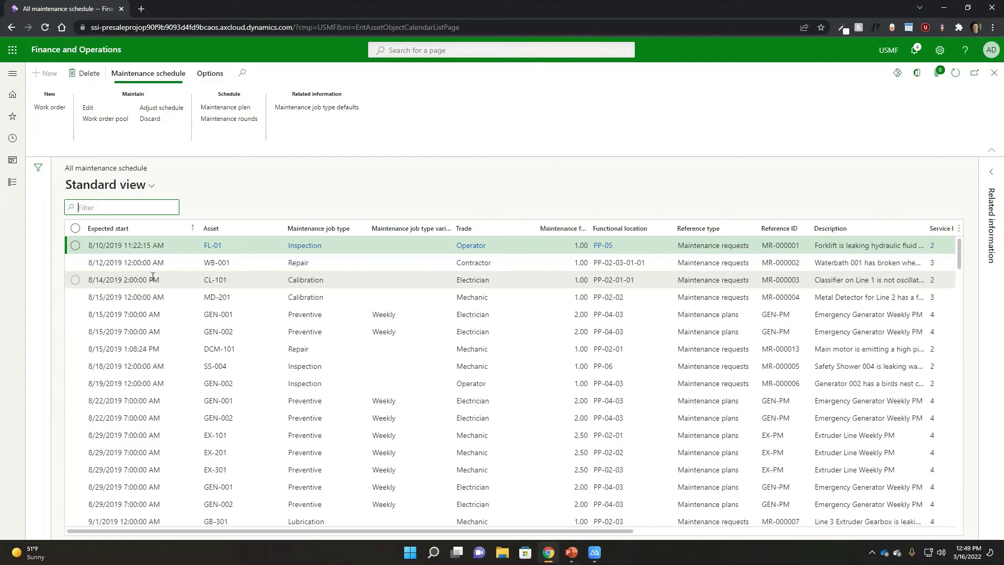
scroll(158, 371, "down", 6)
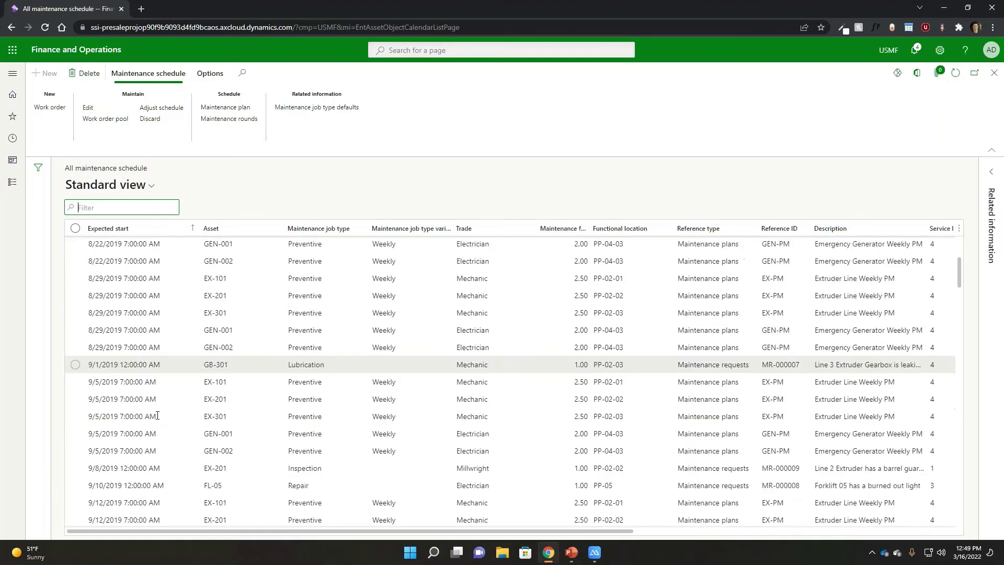
scroll(158, 415, "up", 2)
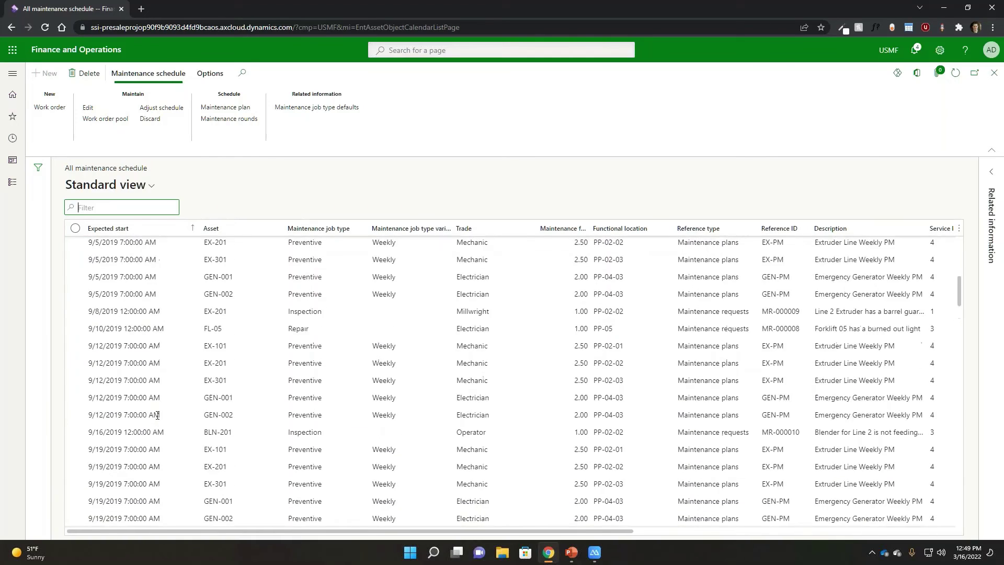
scroll(158, 416, "up", 4)
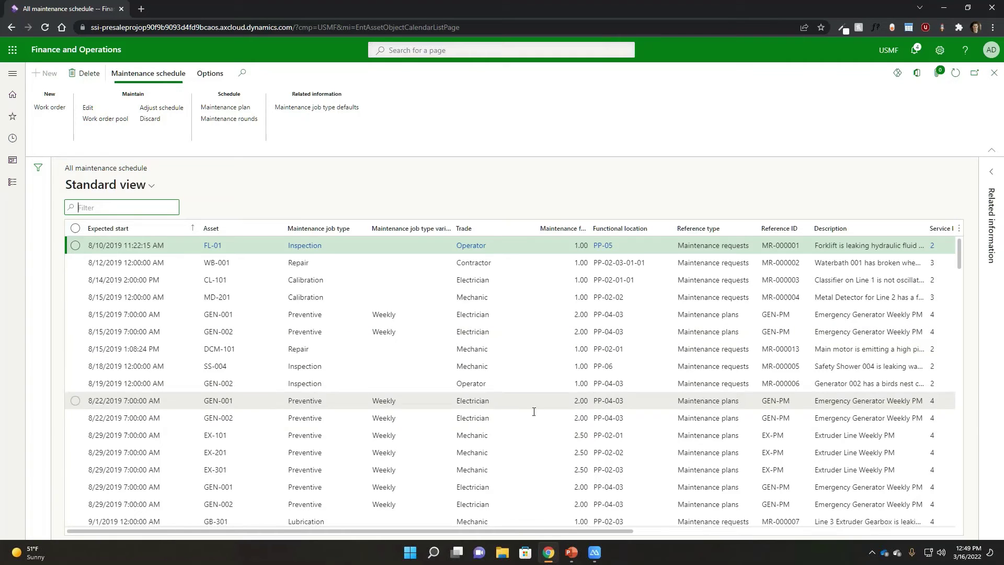
Step: Filter the schedule's Asset column to EX-101 using the 8/29/2019 line's asset value
left_click(134, 434)
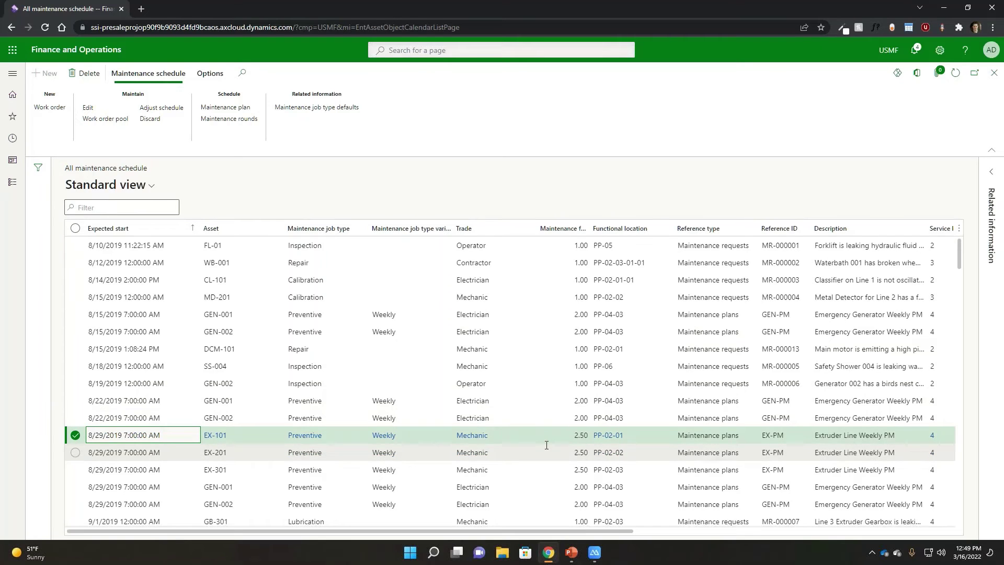
left_click(240, 435)
key("ctrl+c")
left_click(277, 232)
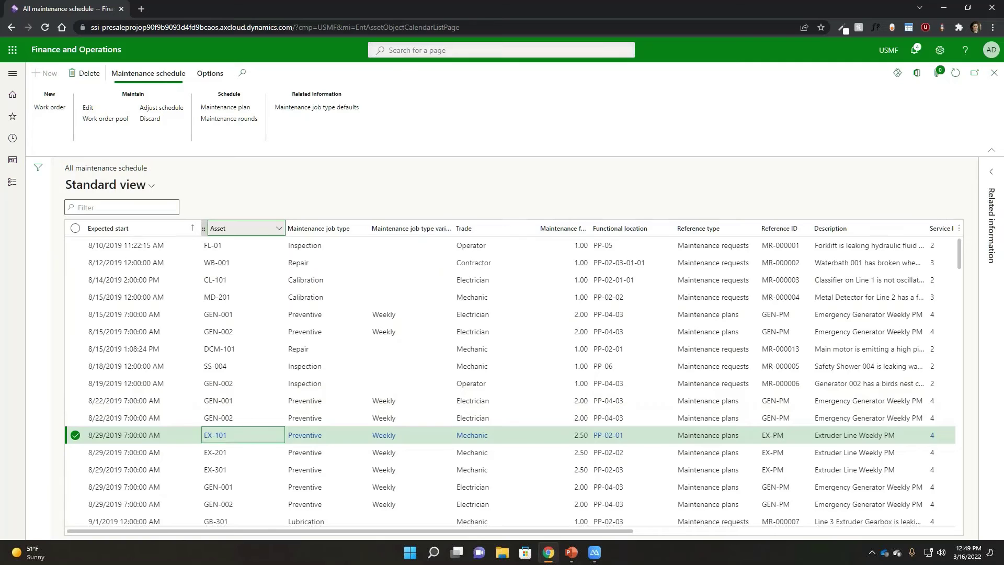
key("ctrl+v")
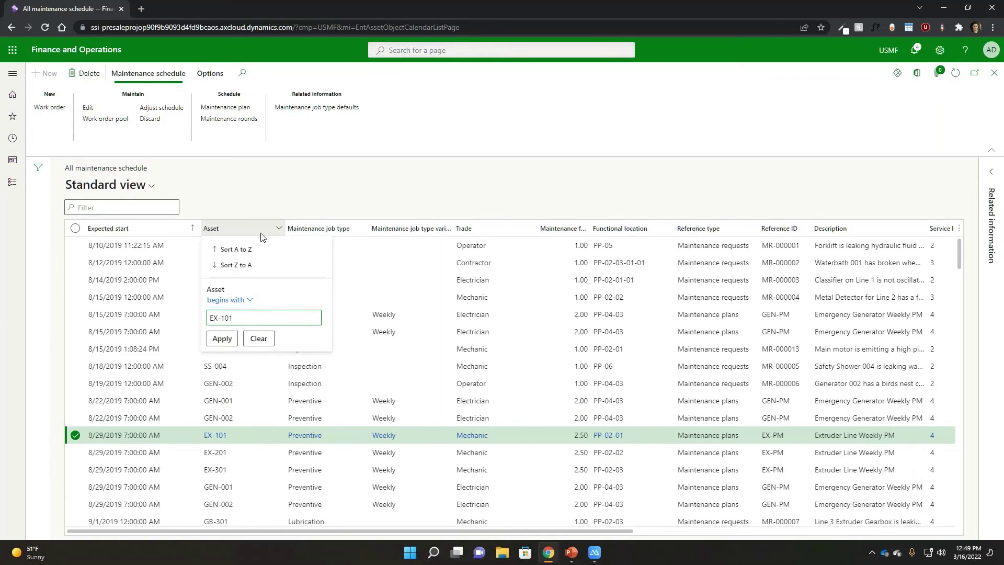
left_click(221, 338)
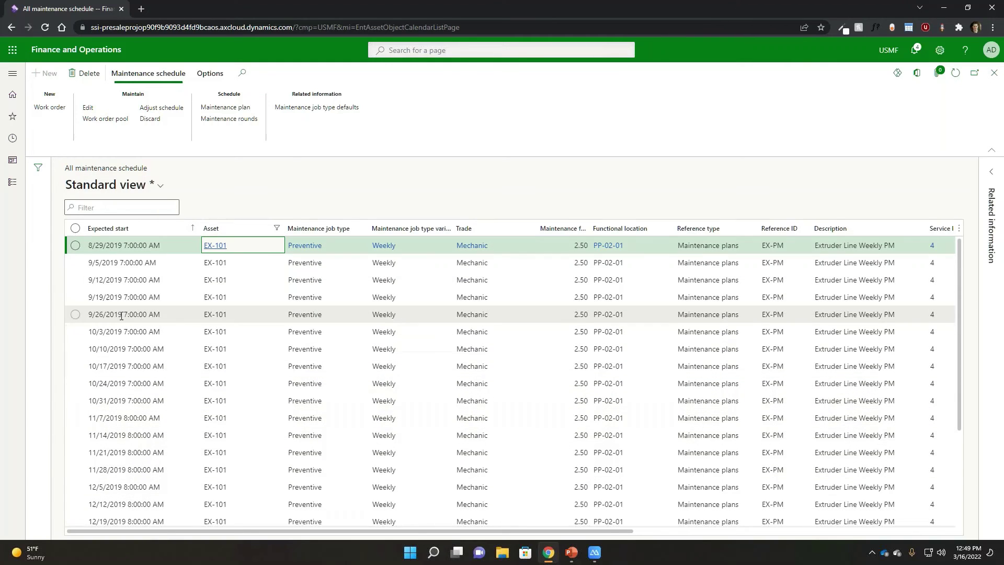
mouse_move(324, 332)
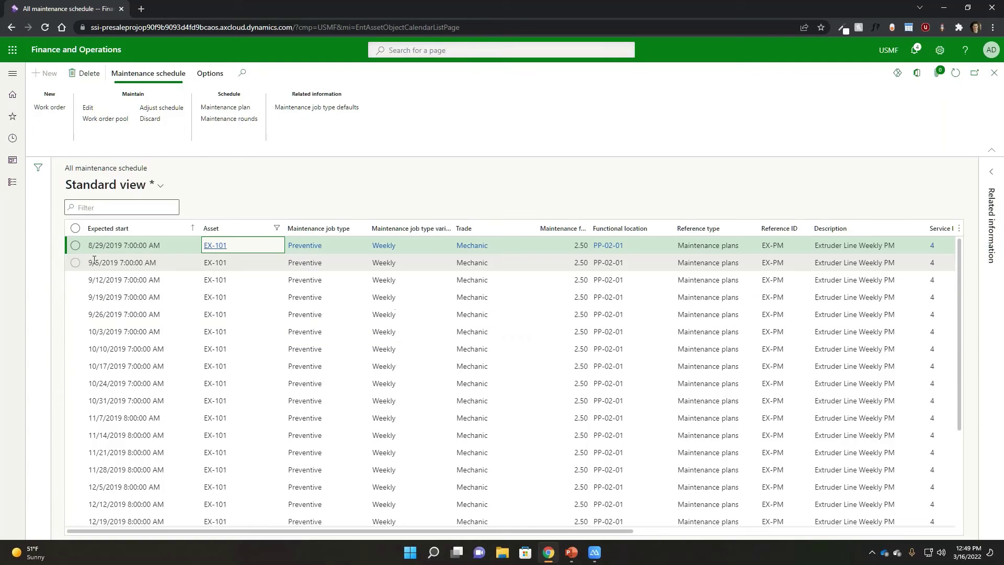
Step: Mark the 8/29/2019 EX-101 schedule line and start a new work order from it
left_click(118, 246)
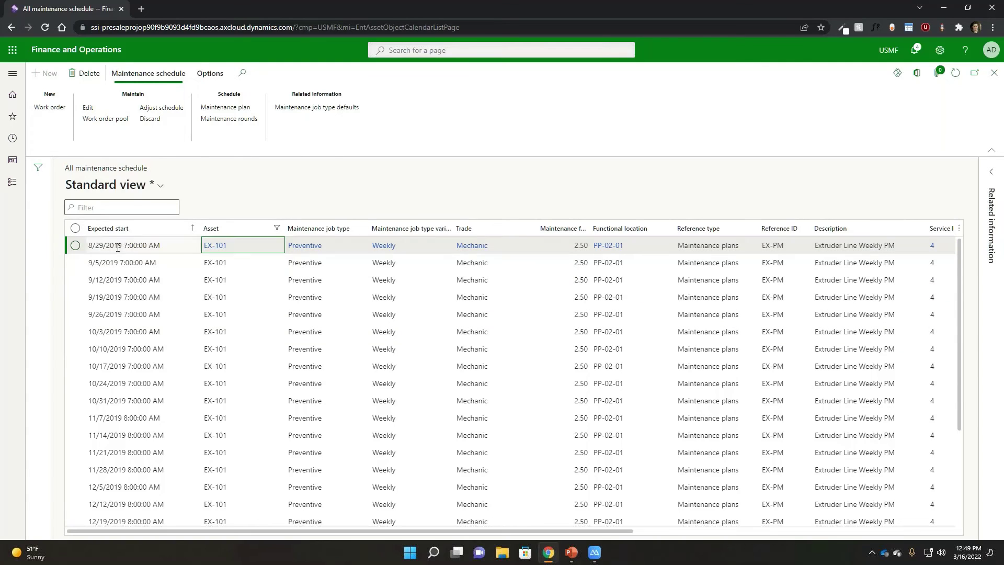
left_click(75, 245)
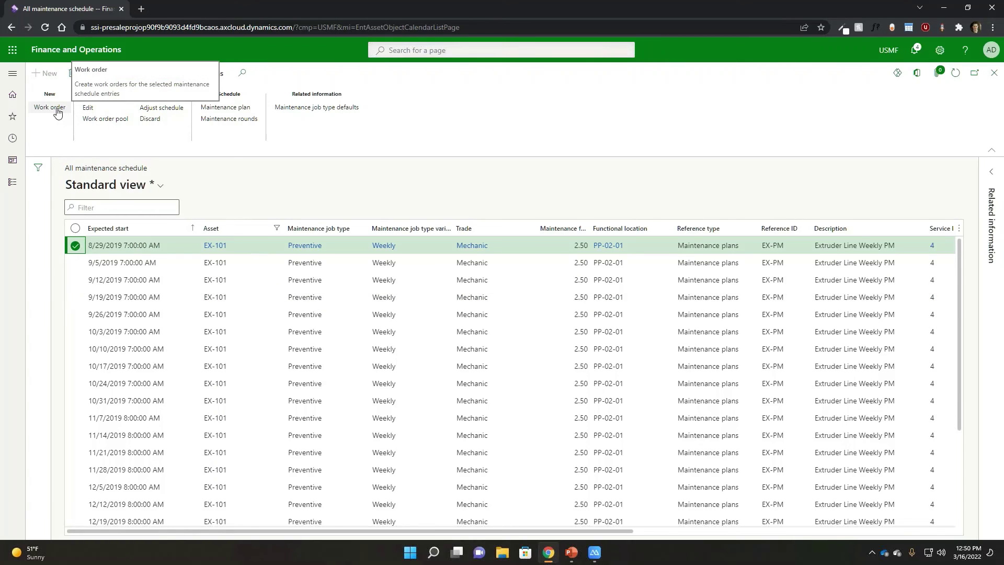
left_click(58, 111)
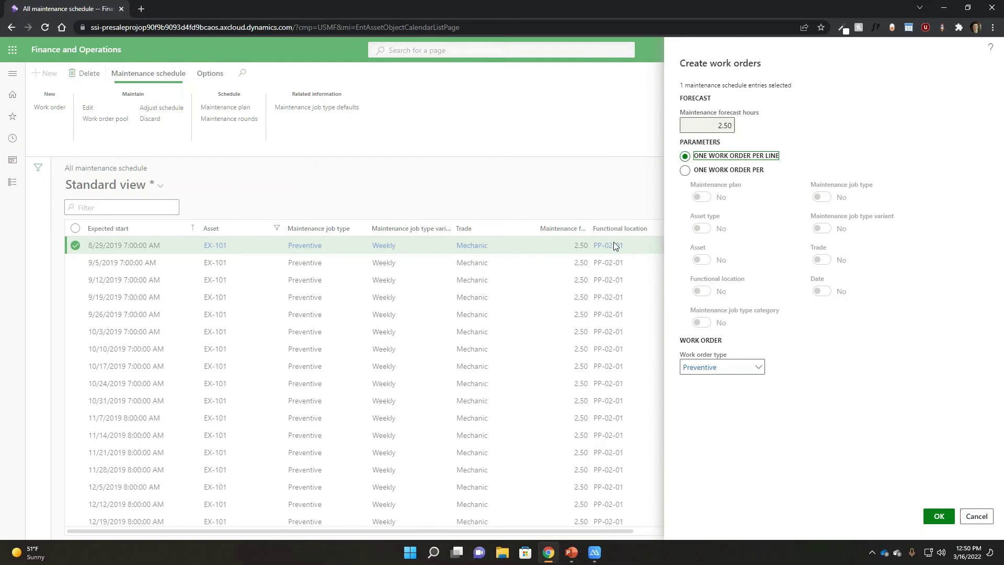
Step: Create the work order with 'One work order per line' after trying grouping by Trade
left_click(684, 171)
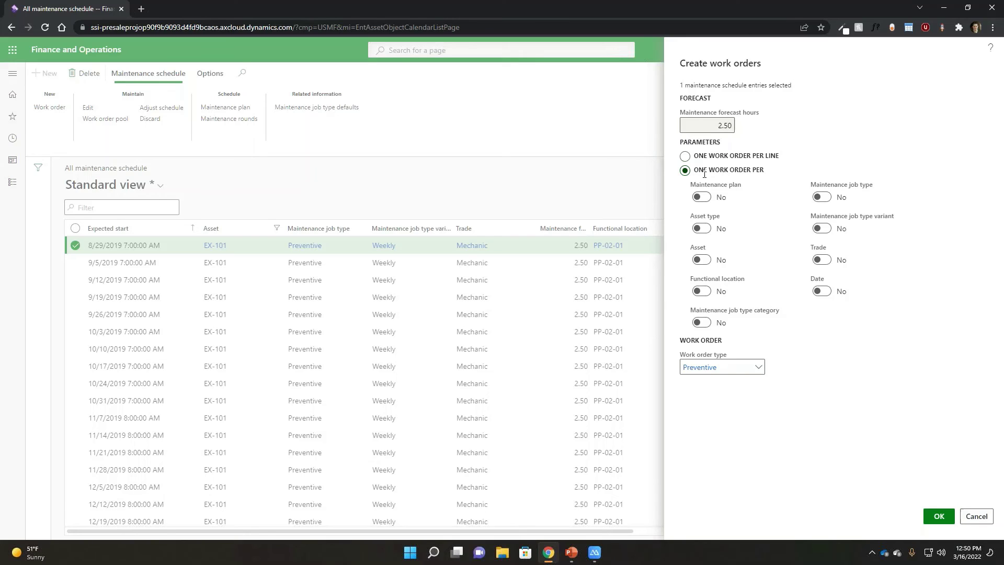
left_click(822, 260)
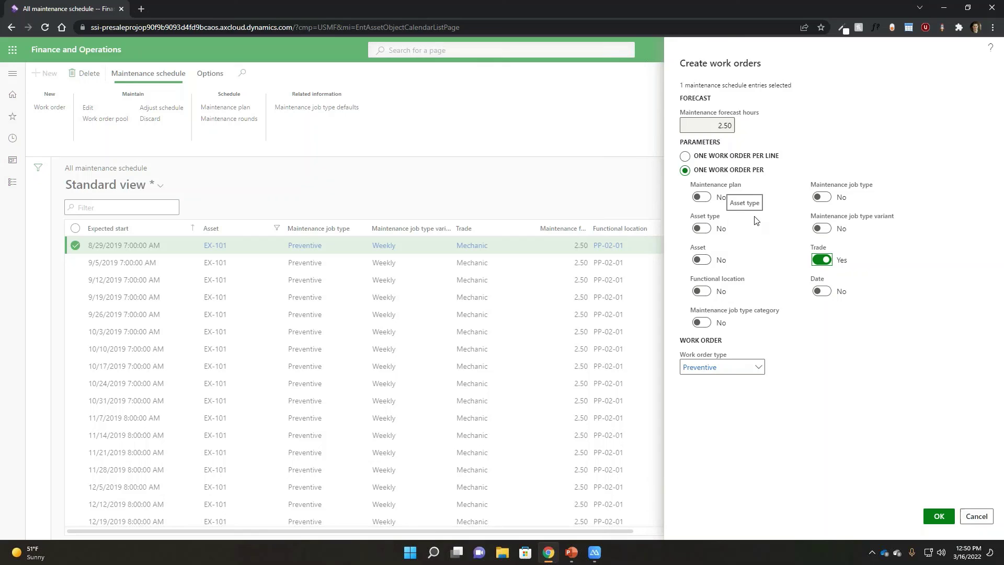
left_click(976, 516)
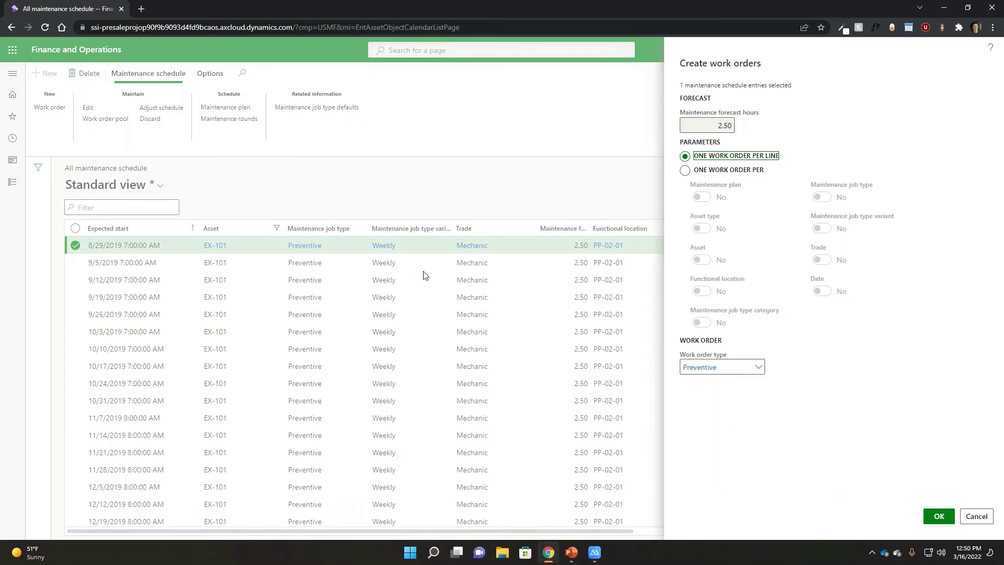
left_click(939, 516)
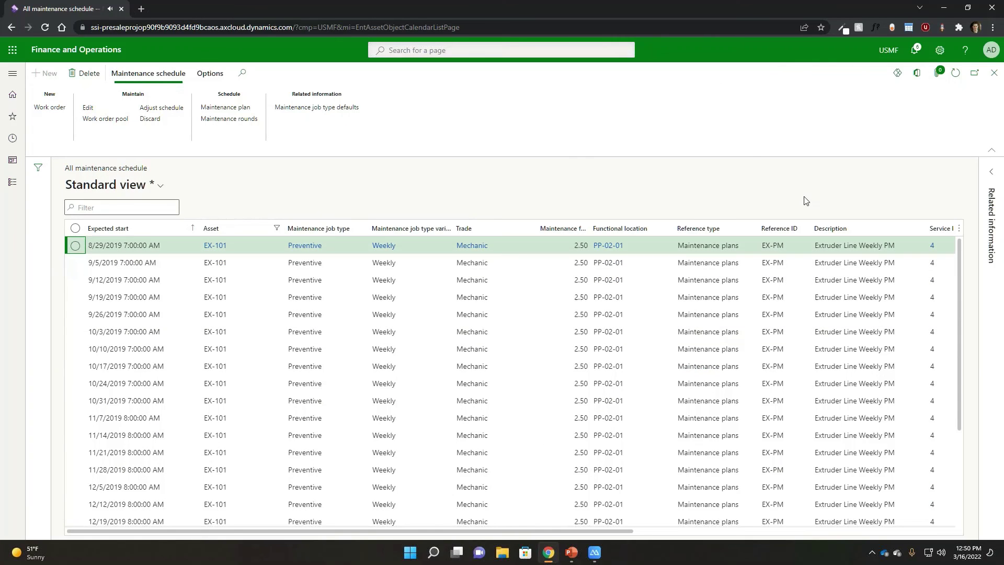
Step: Scroll to the Work order column and open WO-000004 from the EX-101 line
left_click_drag(630, 531, 916, 530)
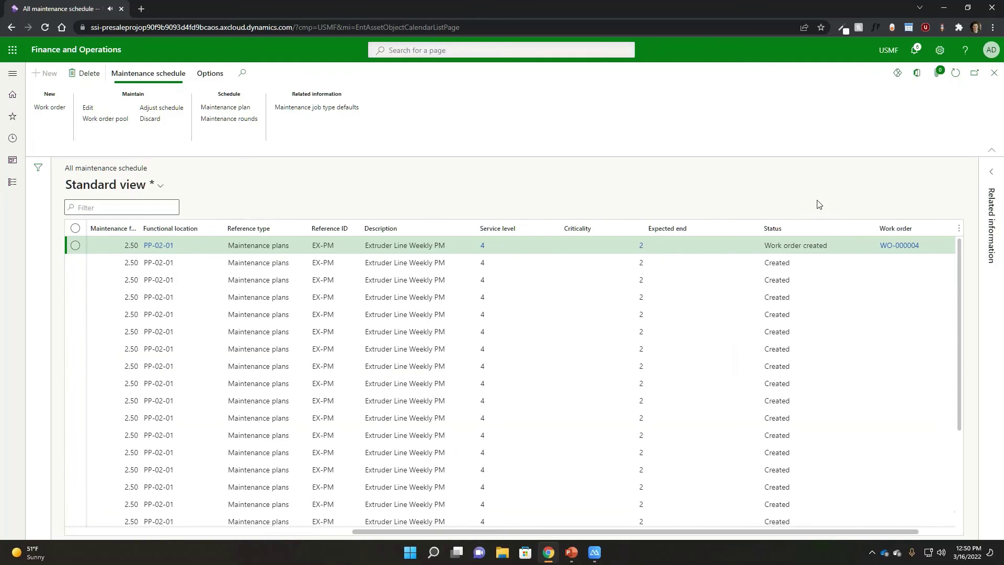
left_click(906, 247)
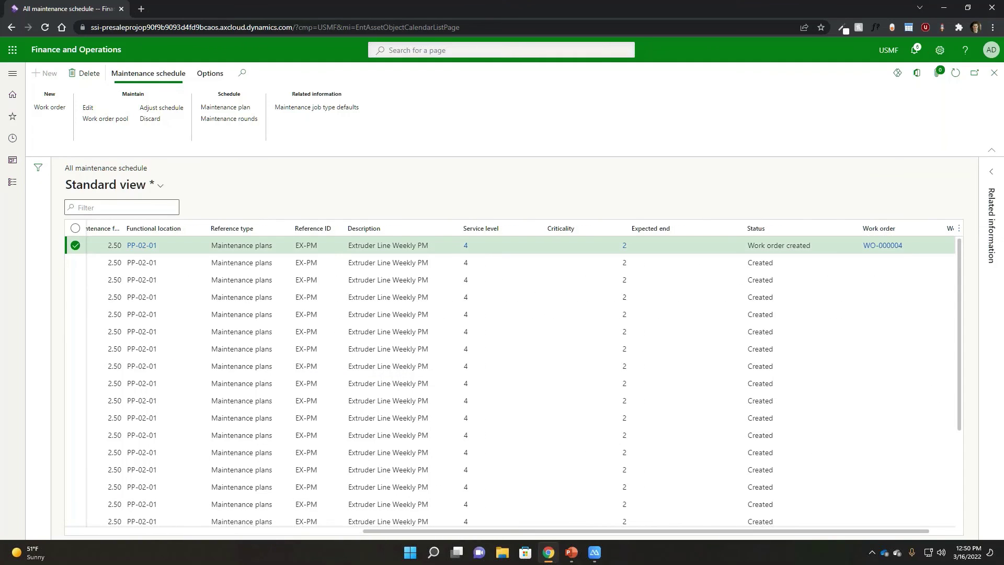
left_click(892, 246)
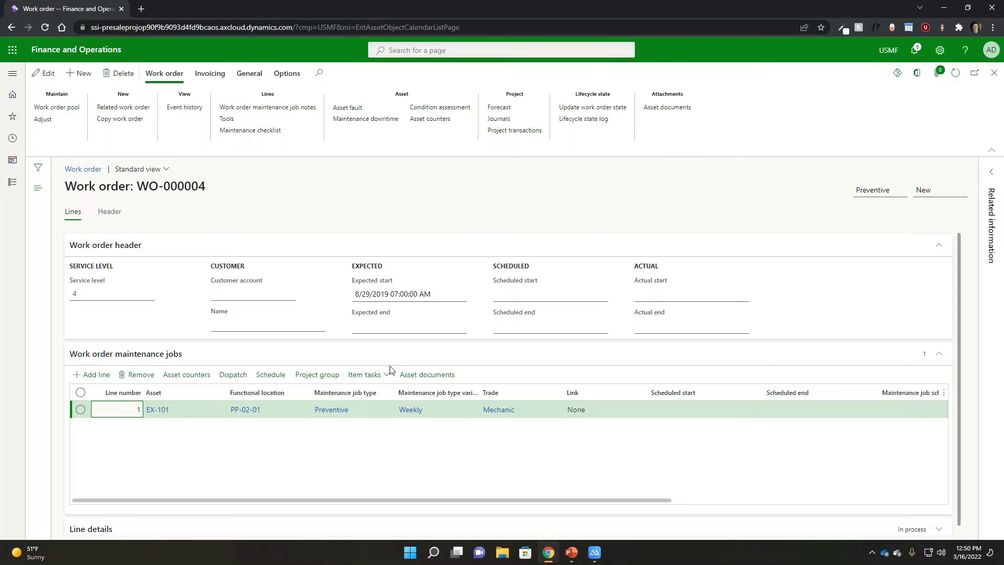
left_click(367, 375)
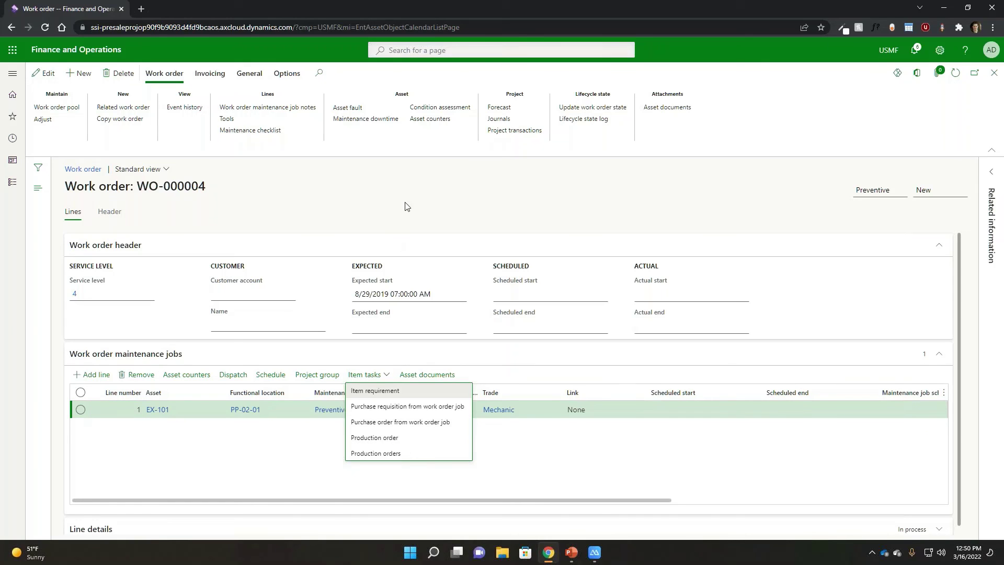
left_click(500, 119)
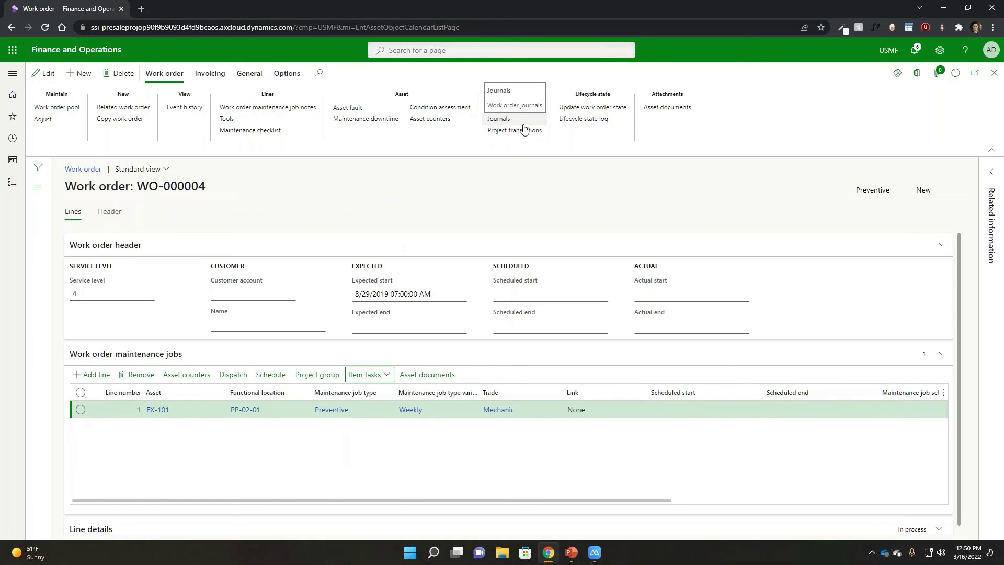